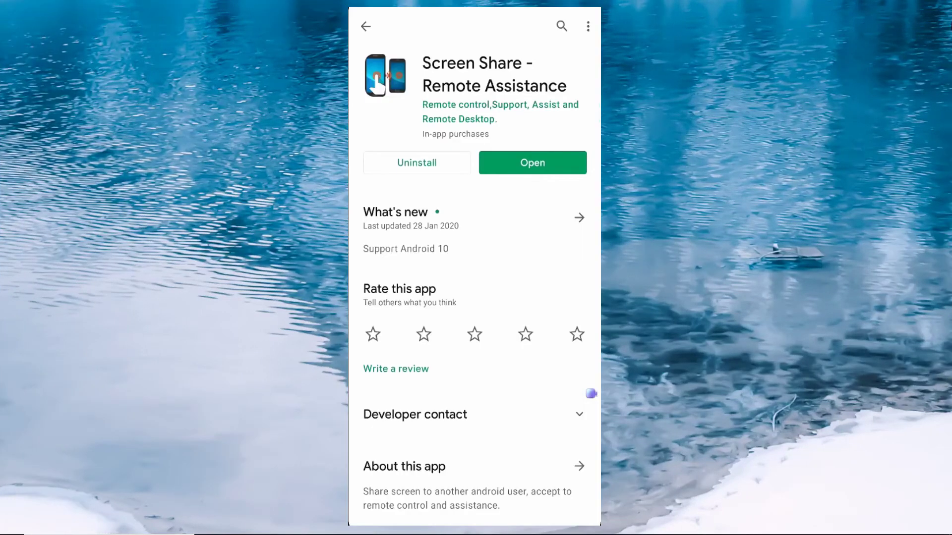
# - Launch Remote Assistance, allow audio recording, choose Assist, and allow camera access
pyautogui.click(533, 163)
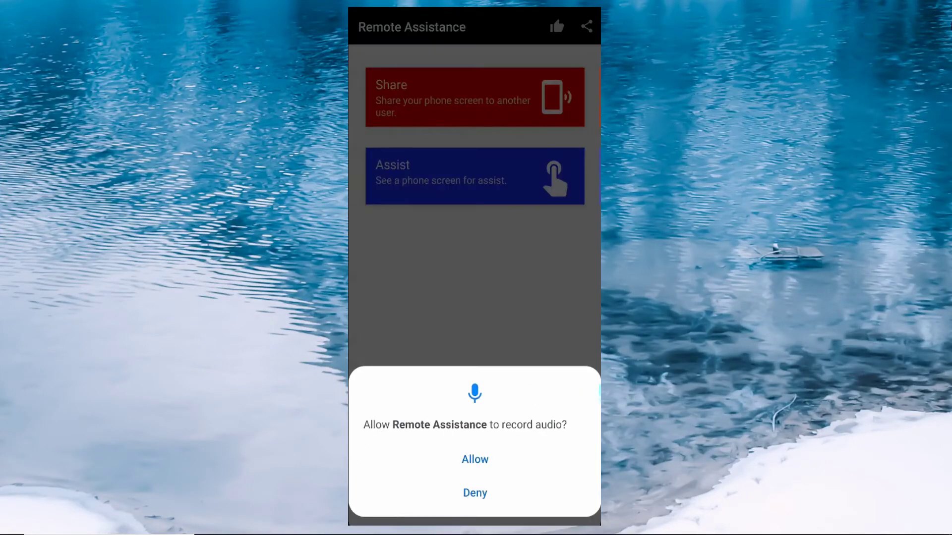
pyautogui.click(474, 459)
pyautogui.click(527, 494)
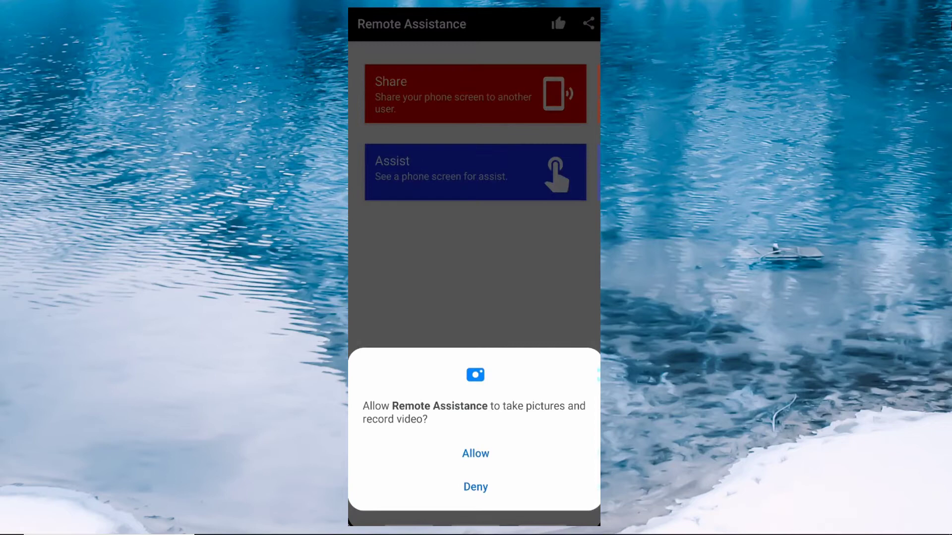
pyautogui.click(475, 454)
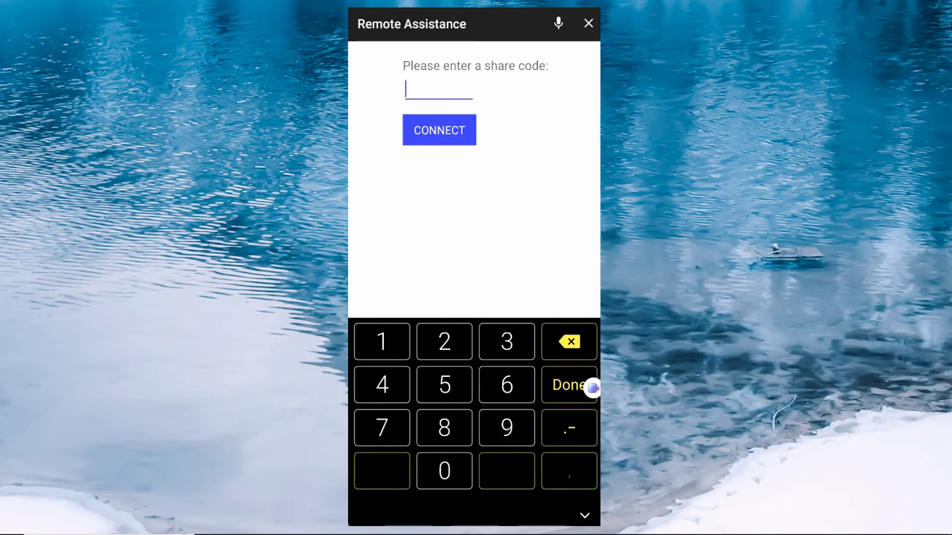
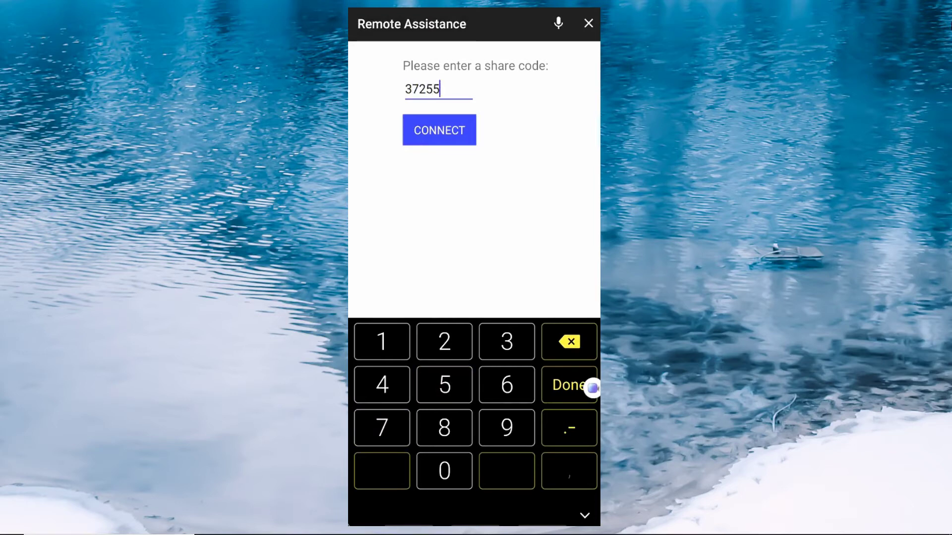